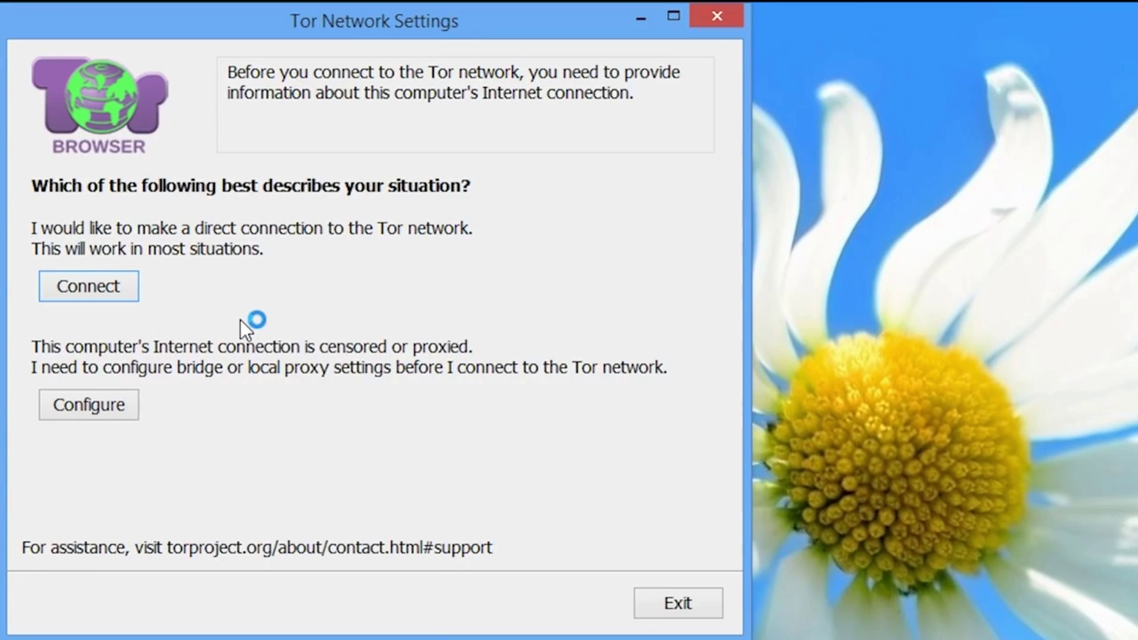
- Connect directly to the Tor network from Tor Network Settings, with no bridge or proxy
left_click(109, 291)
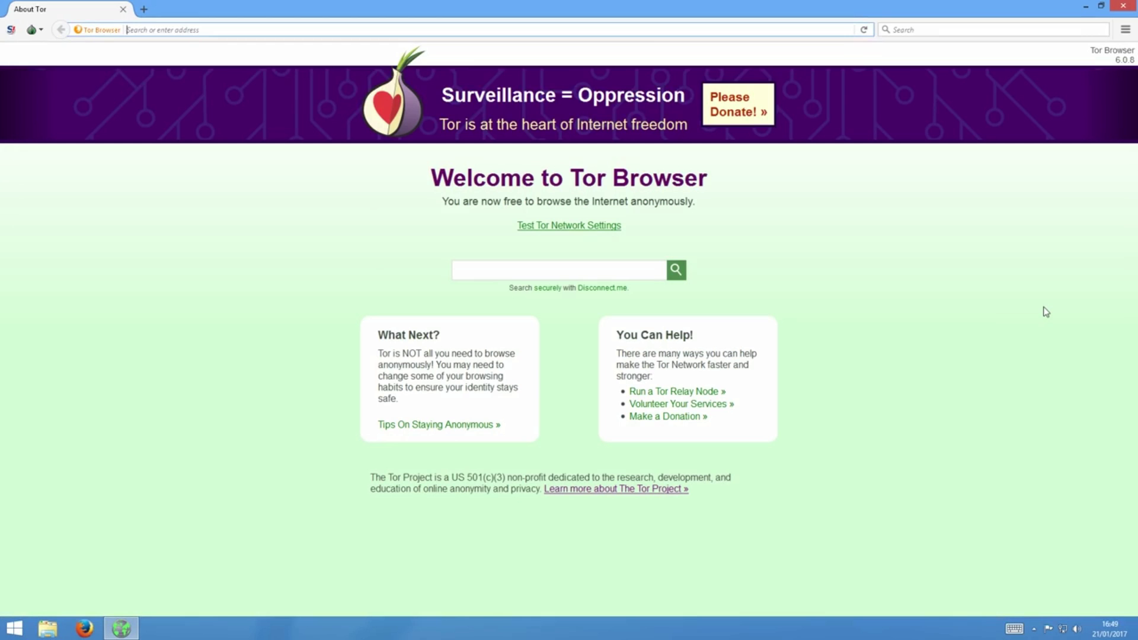
- Load bbc.co.uk from the address bar
type("bbc.co")
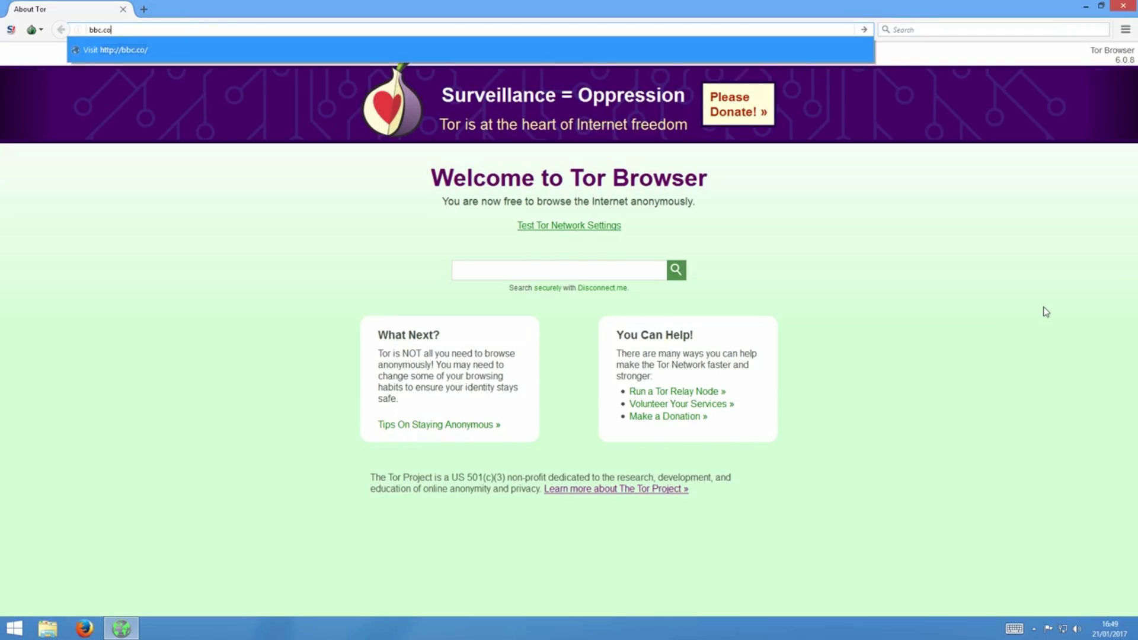
type(".uk")
key("Return")
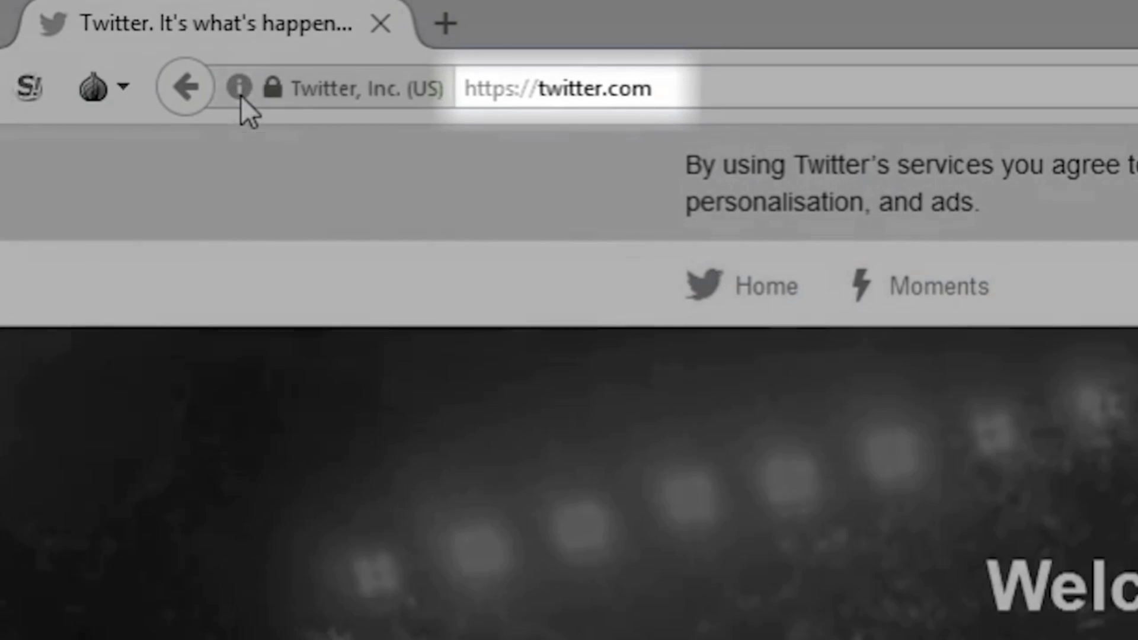
- View Twitter's site identity, then log in with the account's username and password
left_click(240, 95)
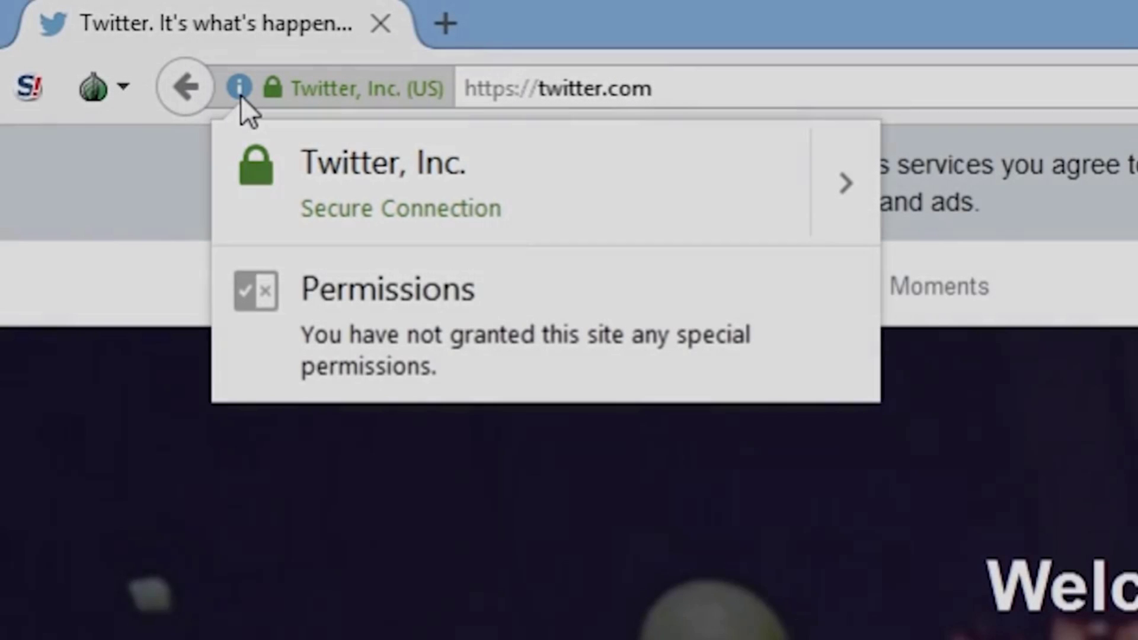
type("i")
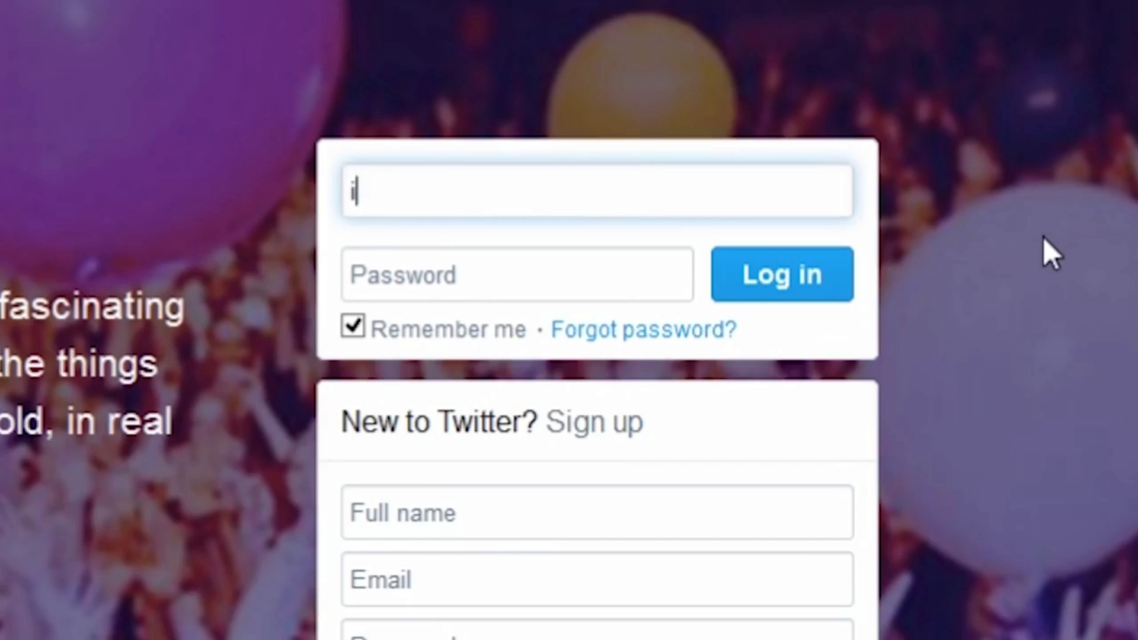
type("nfosec_bytes")
key("Tab")
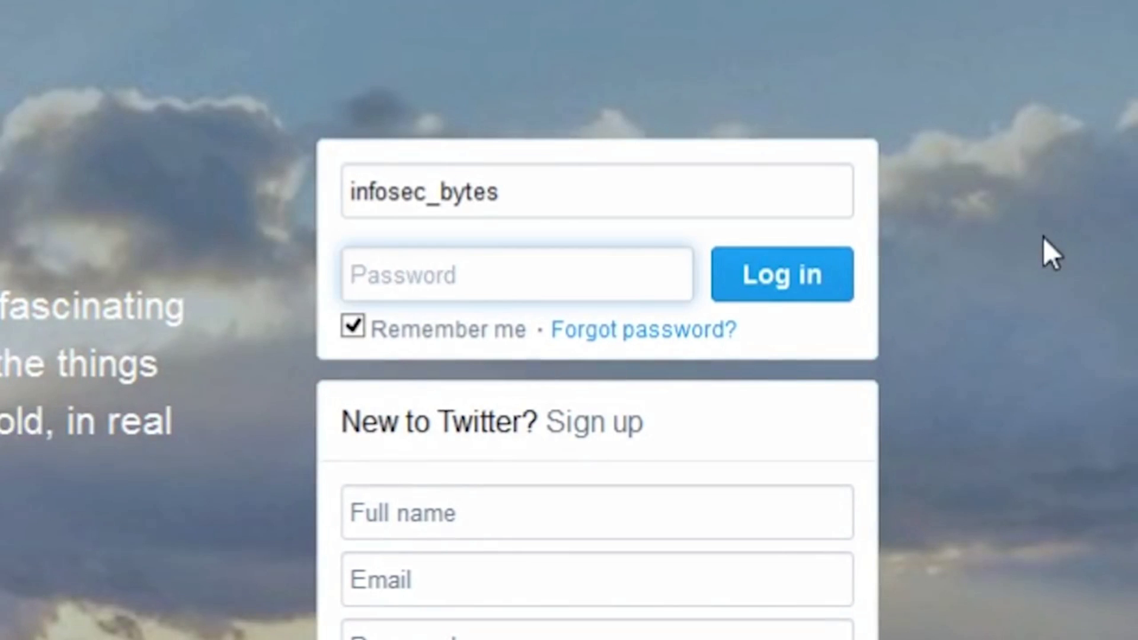
type("•••••••••••••••••••••••")
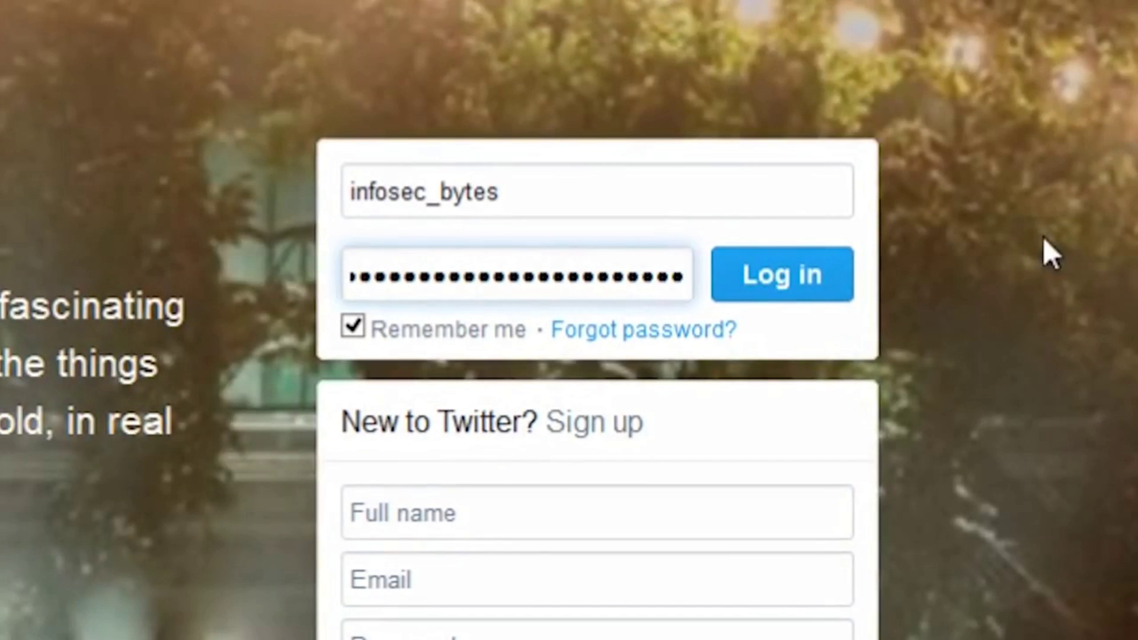
left_click(799, 281)
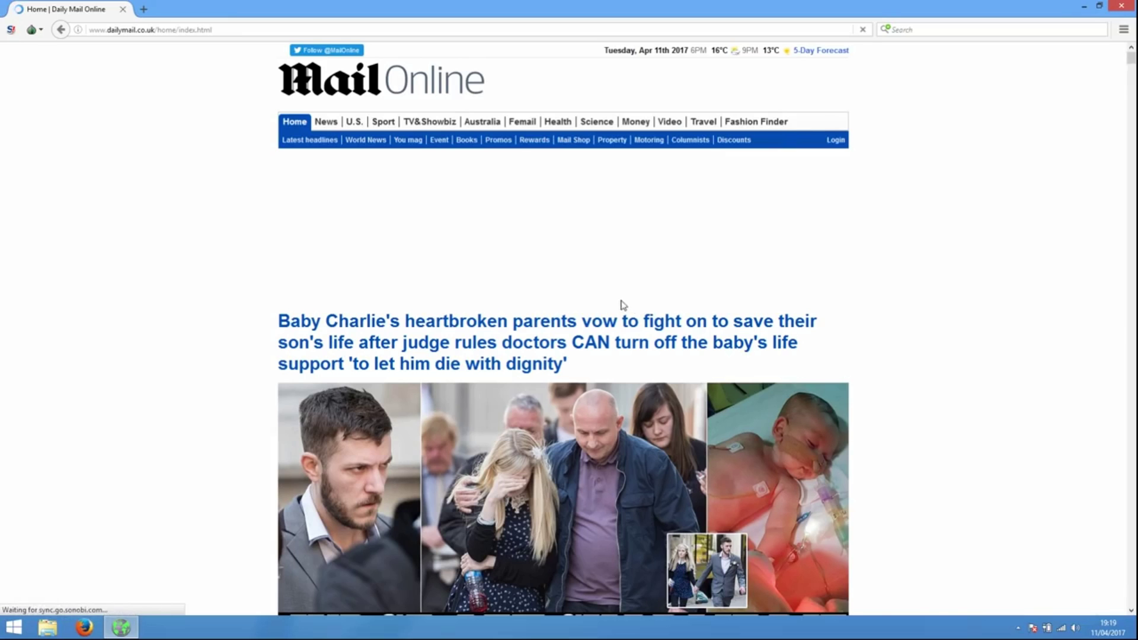
- Inspect the Daily Mail connection info and send 'Fine thanks' in the Tor Messenger chat
left_click(78, 29)
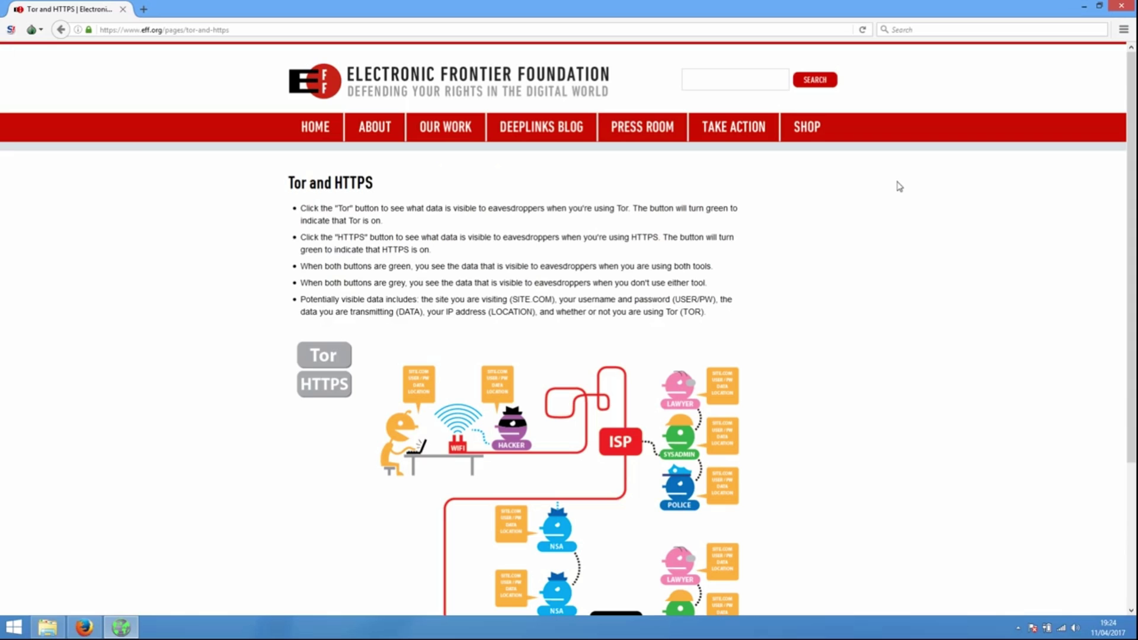
scroll(899, 186, "down", 5)
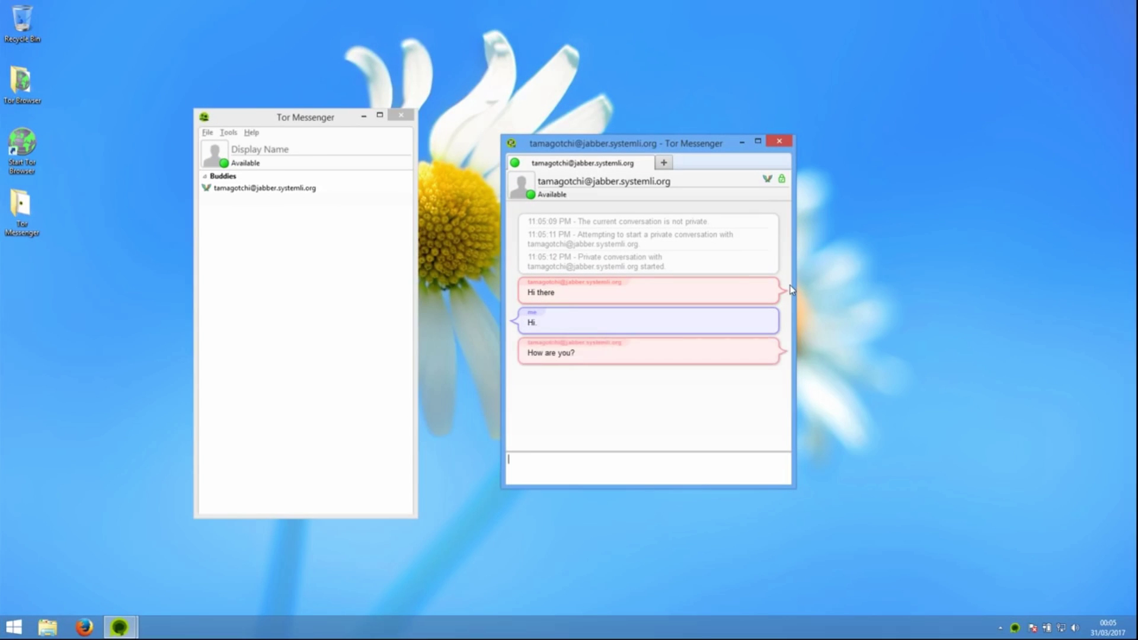
type("Fine thanks")
key("Return")
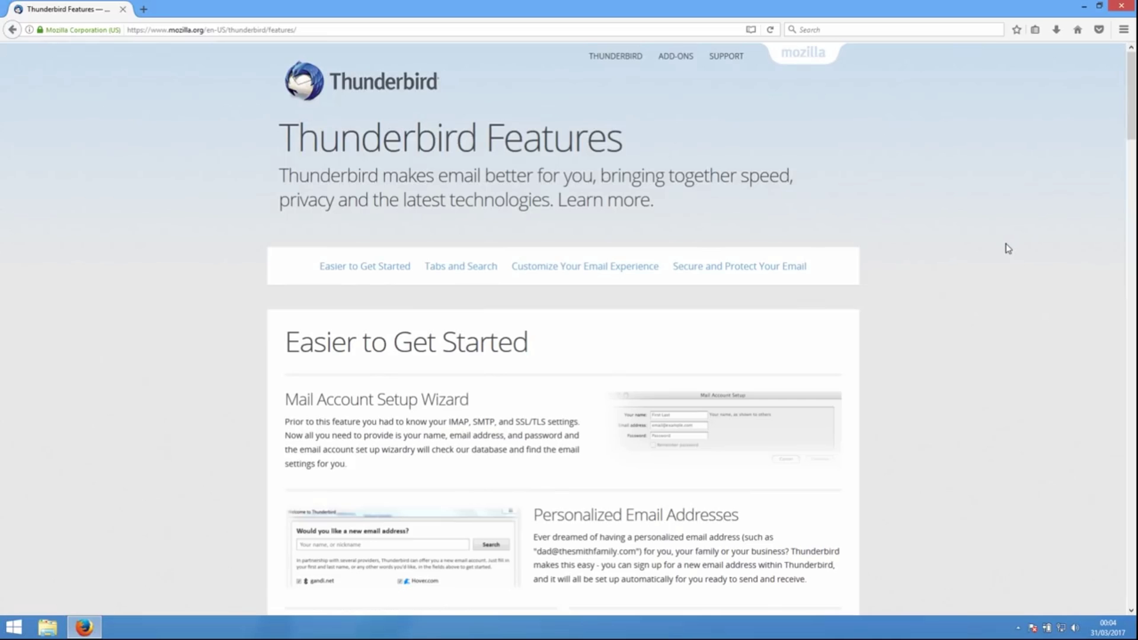
scroll(1007, 248, "down", 5)
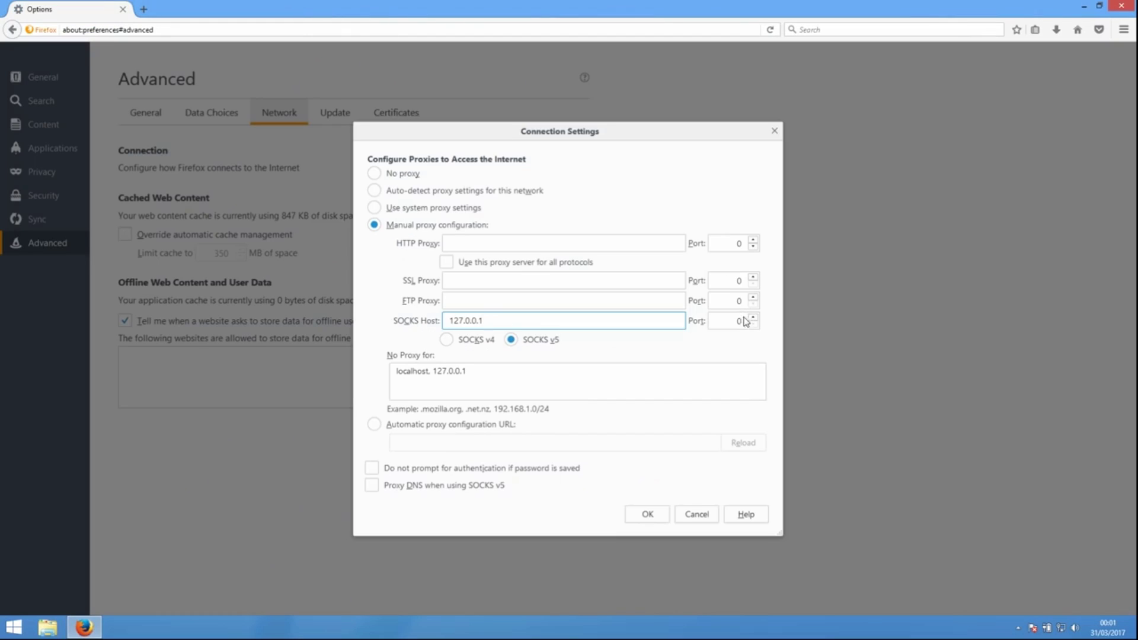
- Change the manual proxy's SOCKS port to 9050 and save the connection settings
double_click(739, 321)
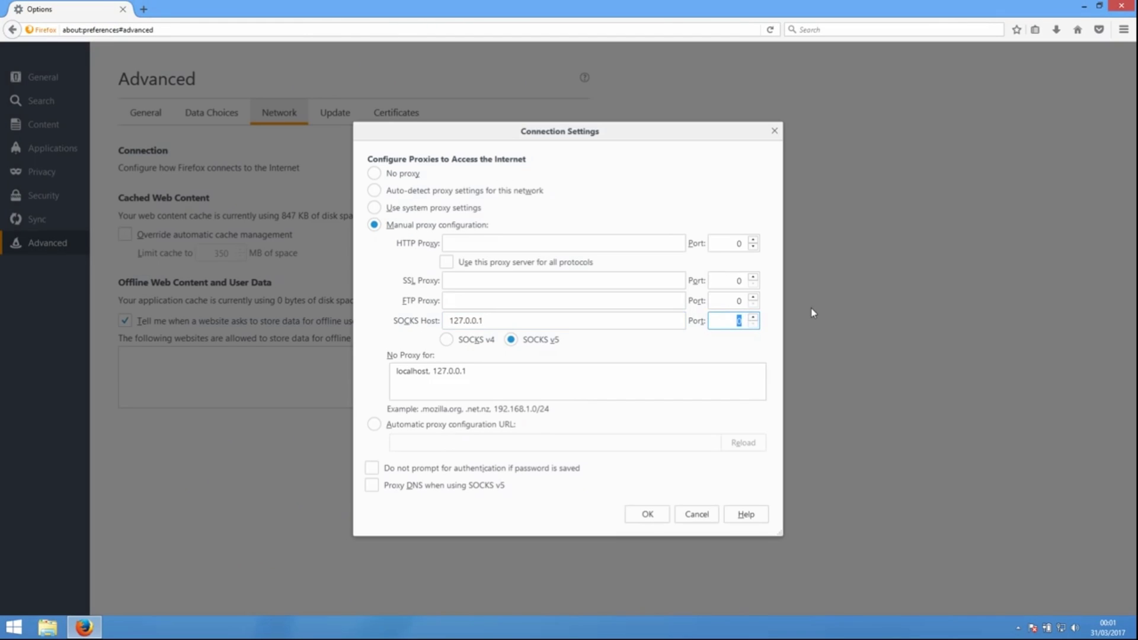
type("9050")
left_click(662, 517)
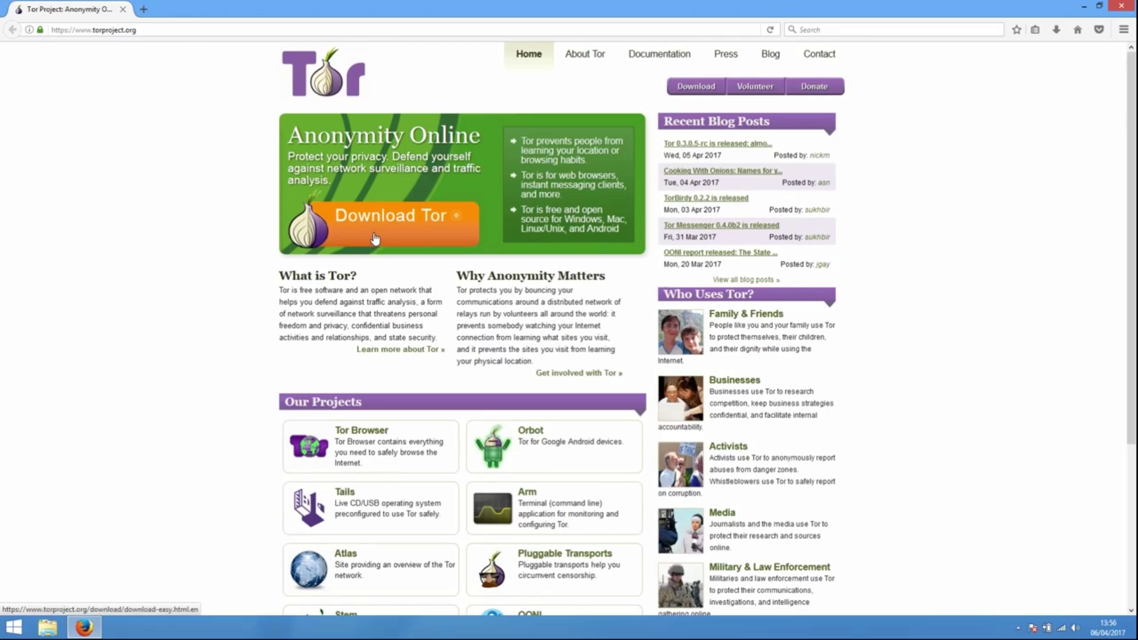
- Download and save the Tor Browser 6.5.1 Windows installer from torproject.org's download page
left_click(374, 237)
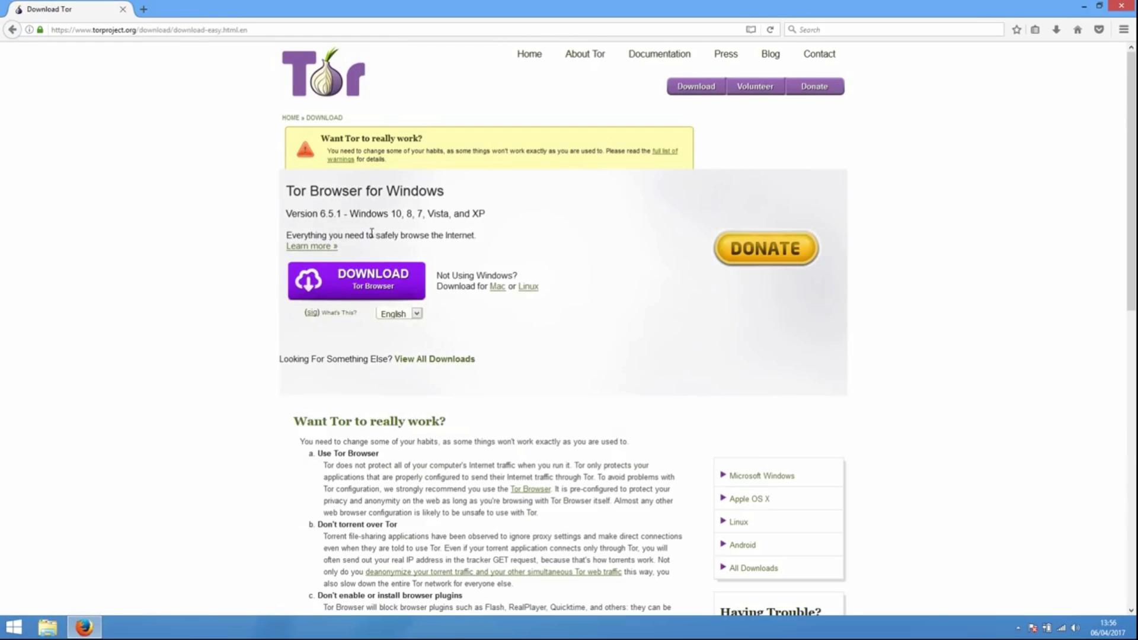
left_click(343, 290)
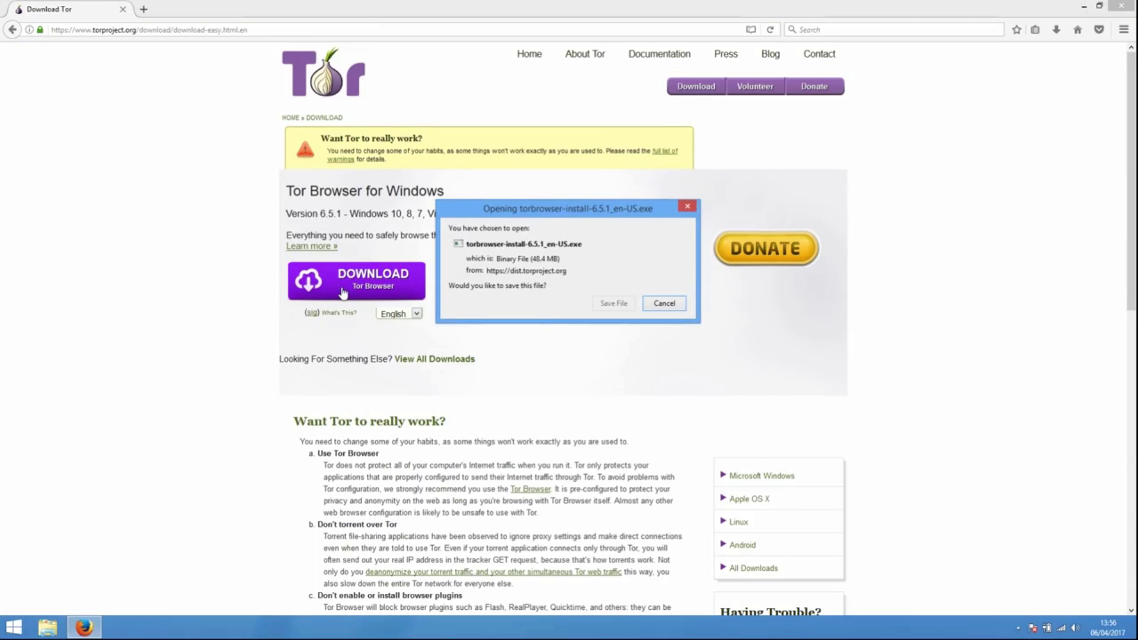
left_click(613, 305)
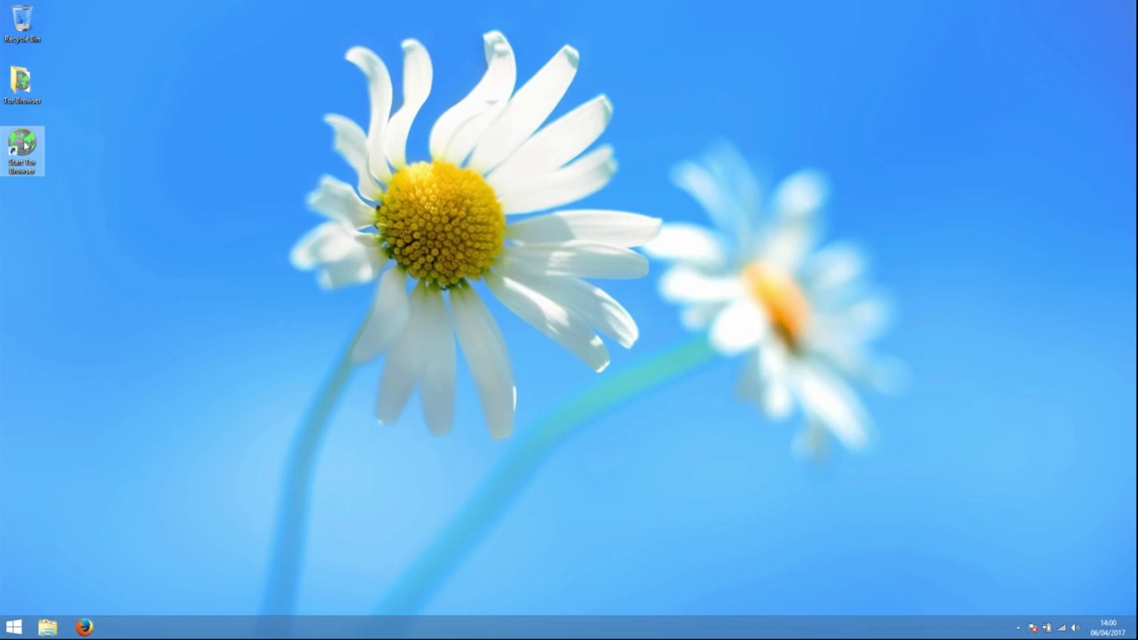
- Launch Tor Browser, then browse democracynow.org's Donald Trump page and El País's Fidel Castro special
left_click(25, 144)
double_click(25, 144)
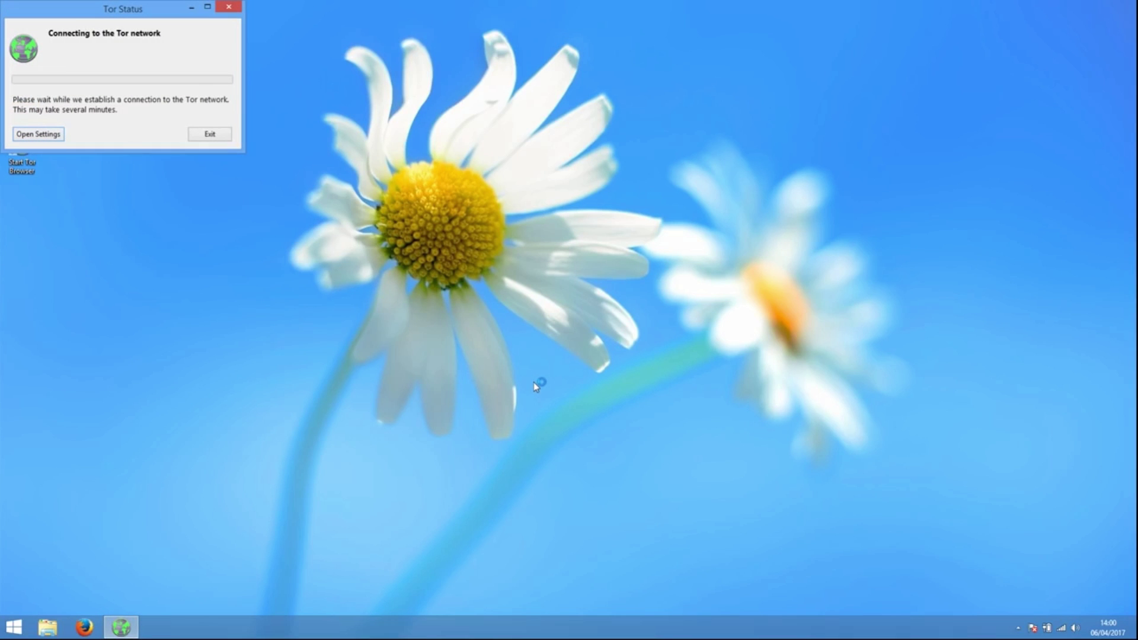
type("d")
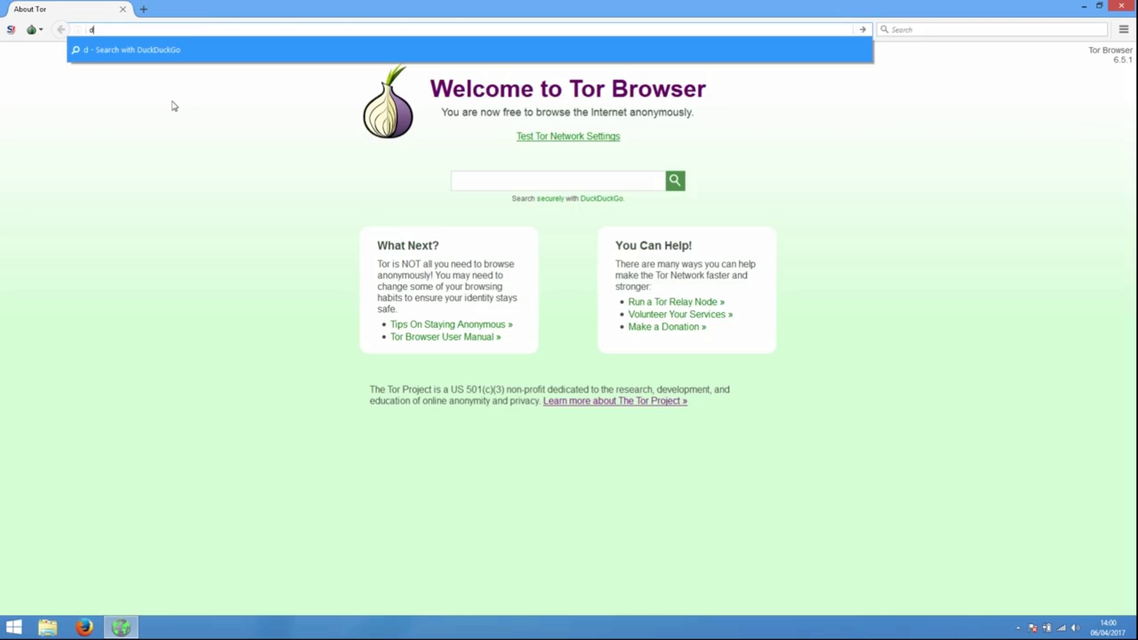
type("emocracy")
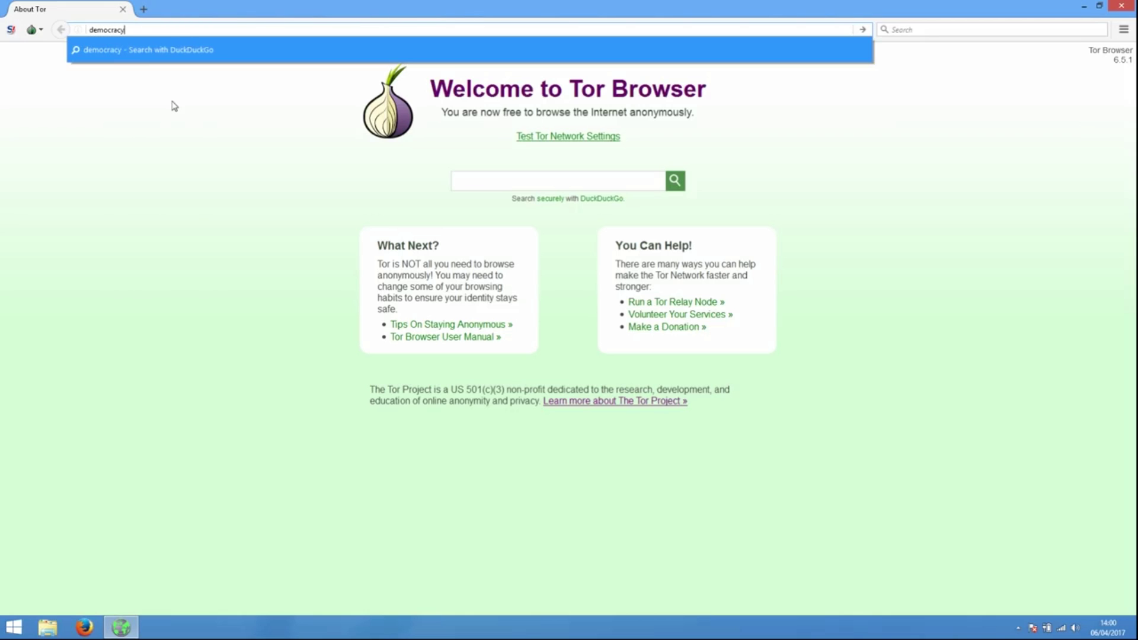
type("now.org")
key("Return")
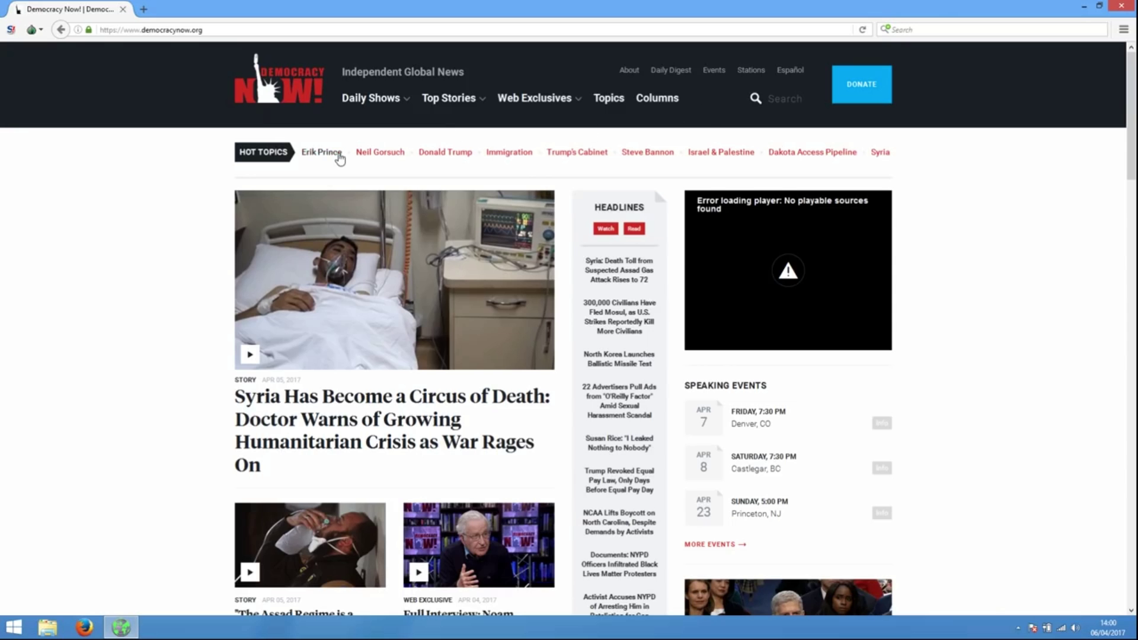
left_click(460, 153)
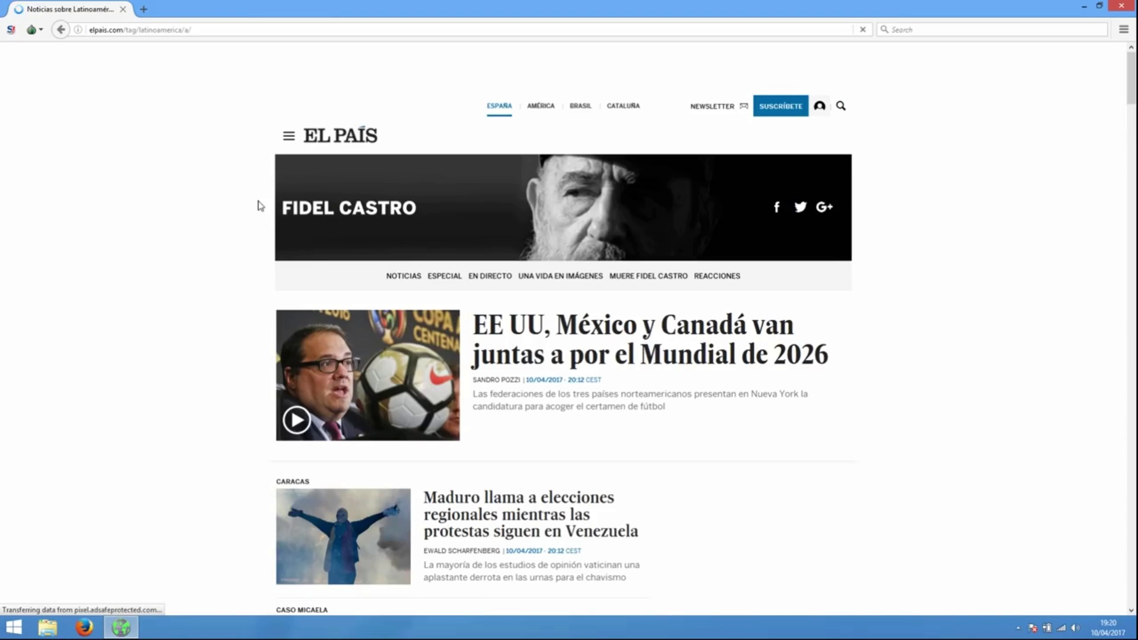
left_click(307, 221)
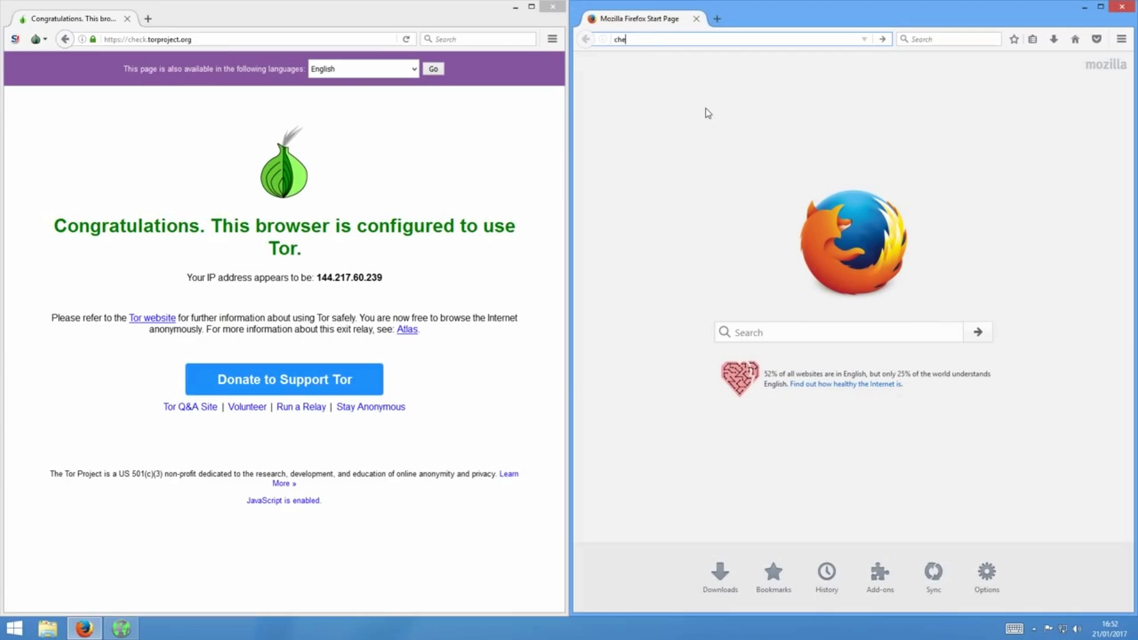
- Load check.torproject.org in Firefox to test whether it is using Tor
type("ck.torproject.org")
key("Return")
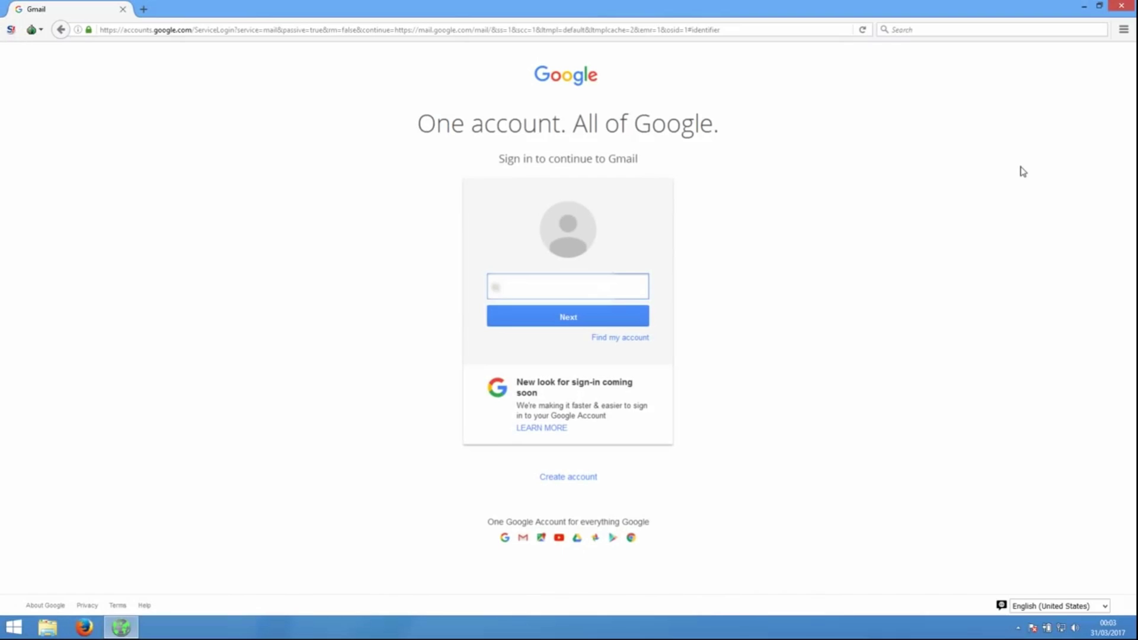
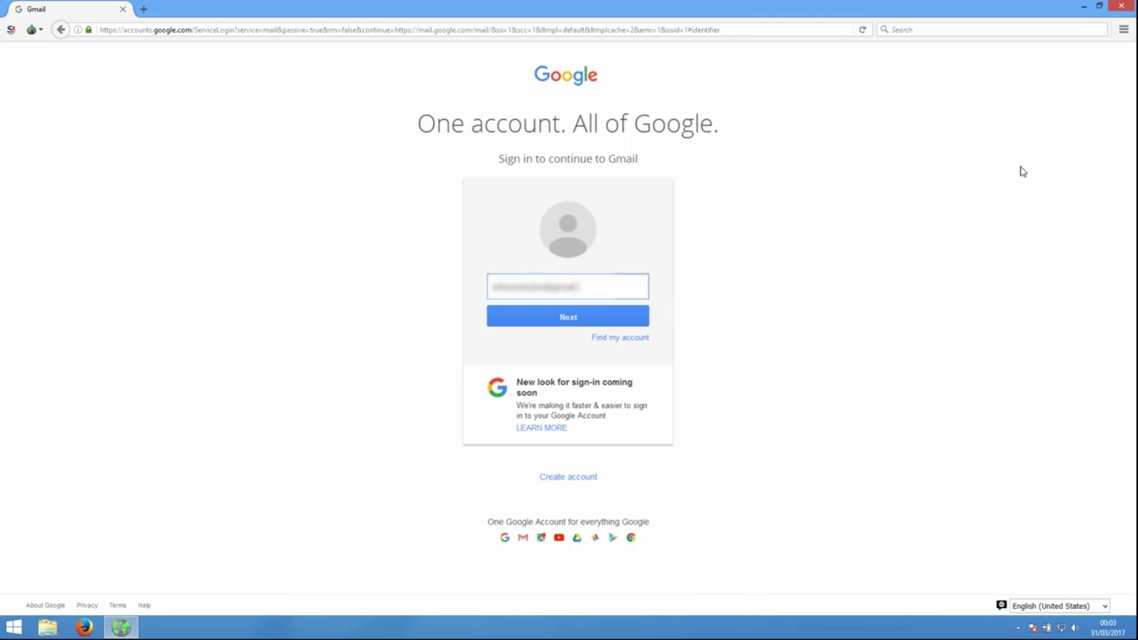
- Enter the Gmail account's e-mail address, continue, then type the account password
left_click(597, 321)
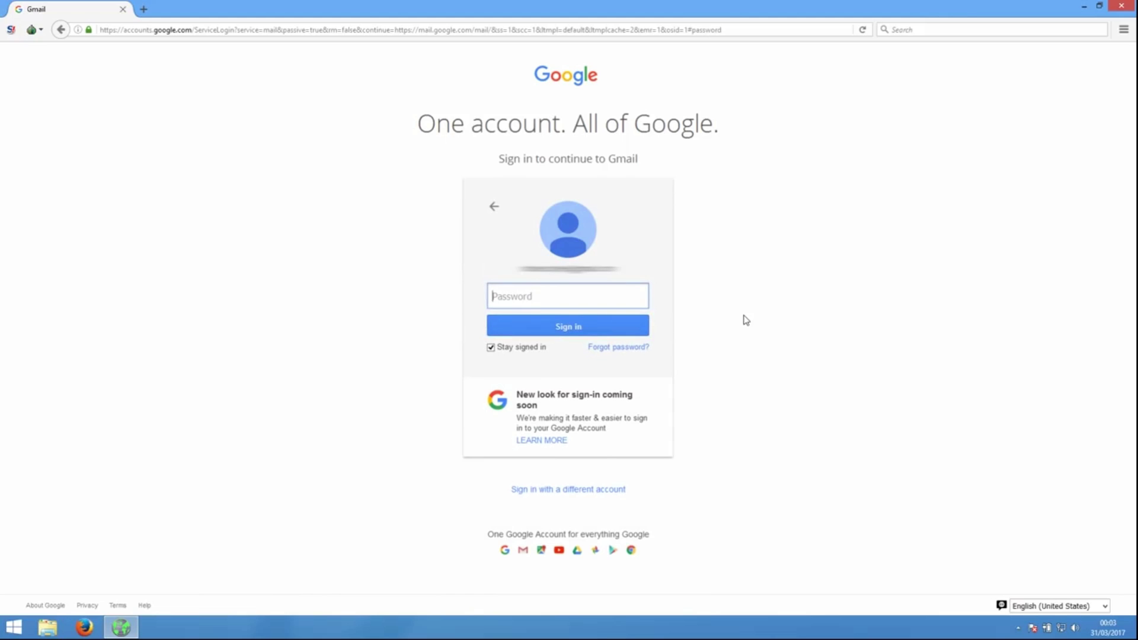
type("•••••••••••••••••••••••••••")
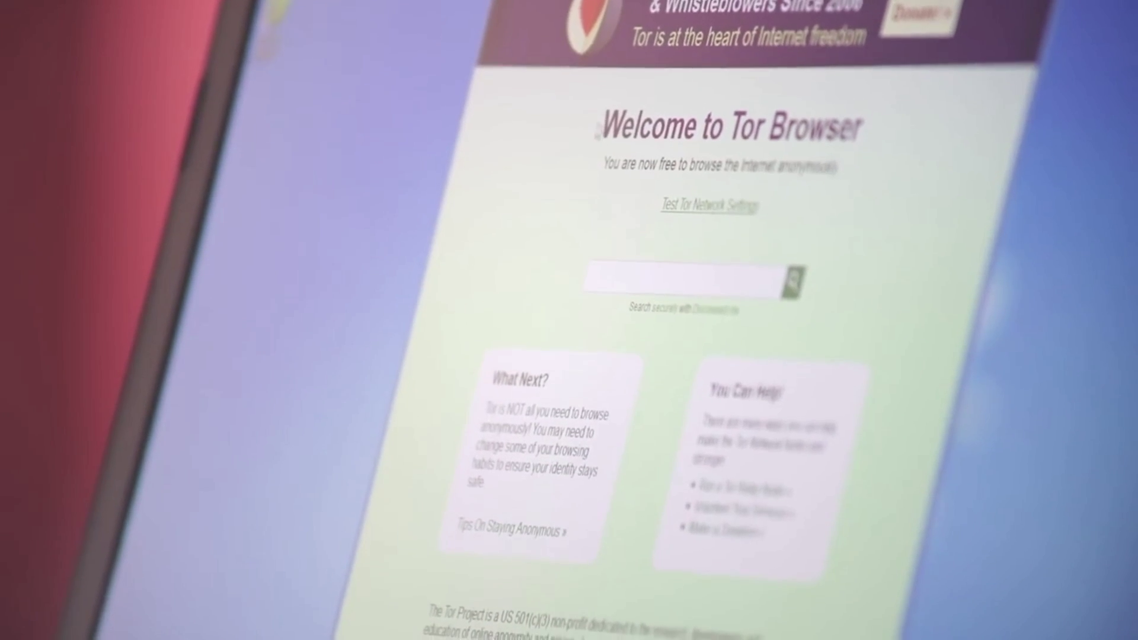
- Load torproject.org, go to its Documentation page and scroll down through it
type("torproject.o")
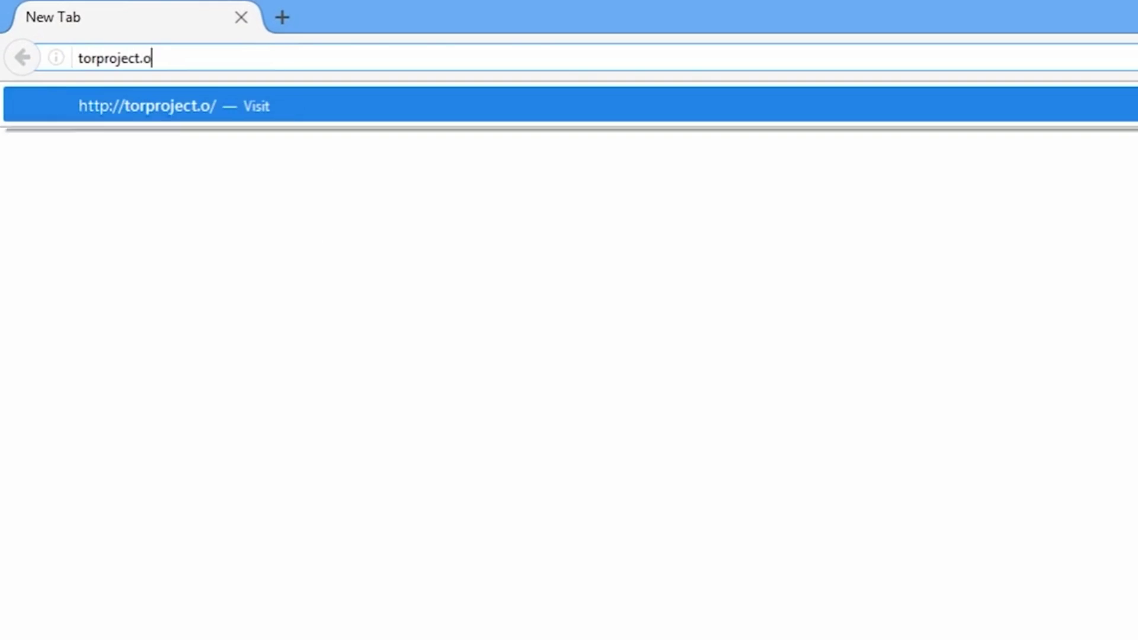
type("rg")
key("Return")
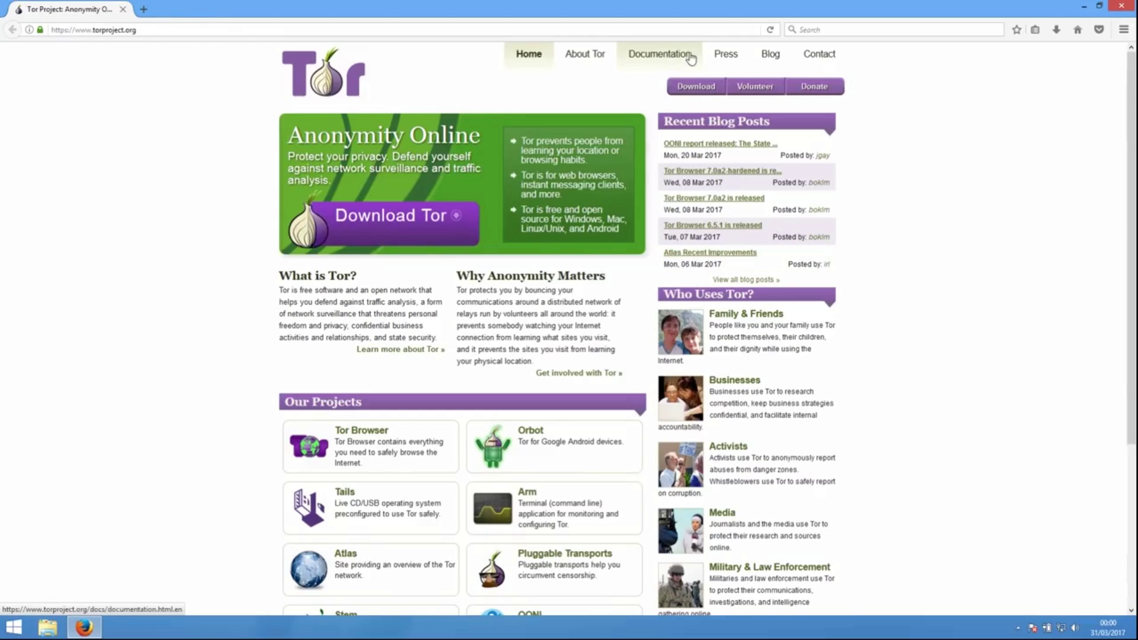
left_click(691, 58)
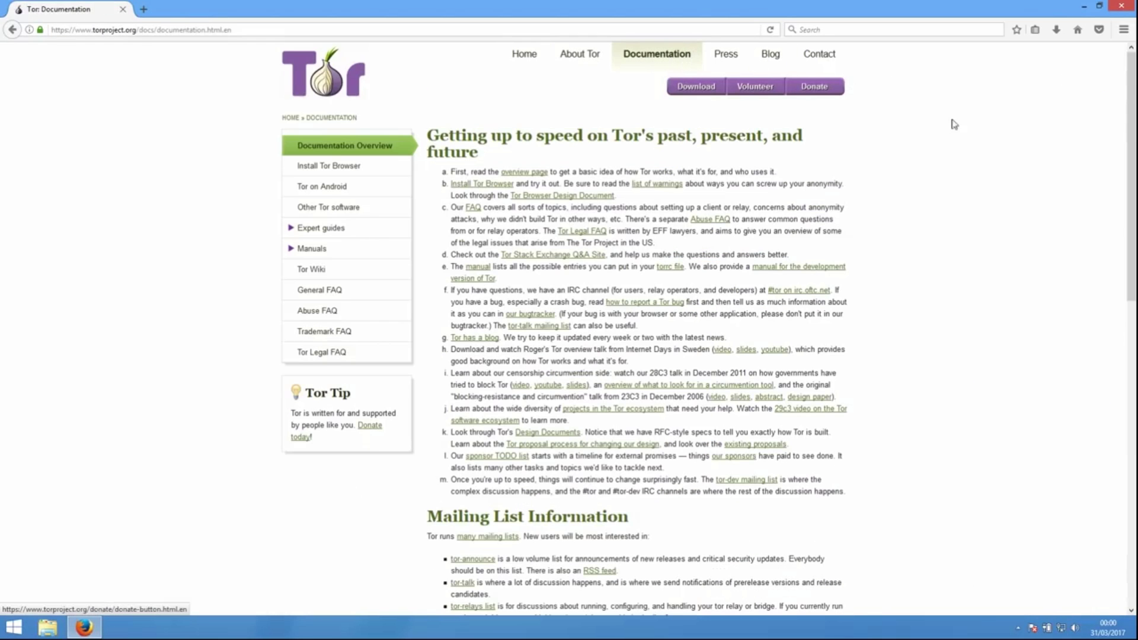
scroll(1029, 210, "down", 5)
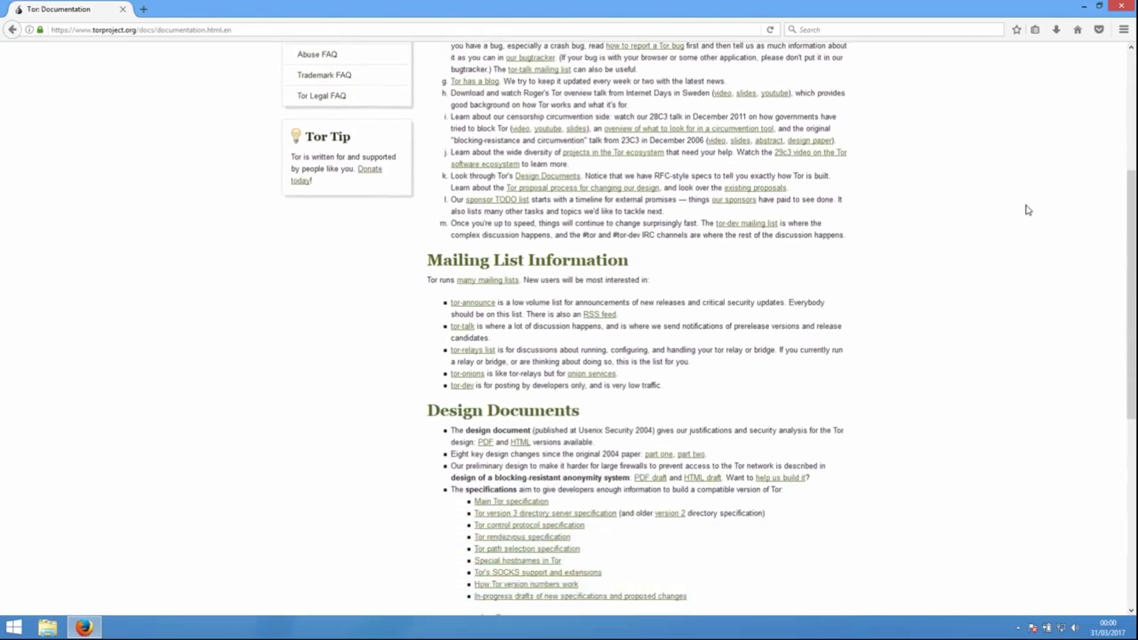
scroll(1028, 210, "down", 8)
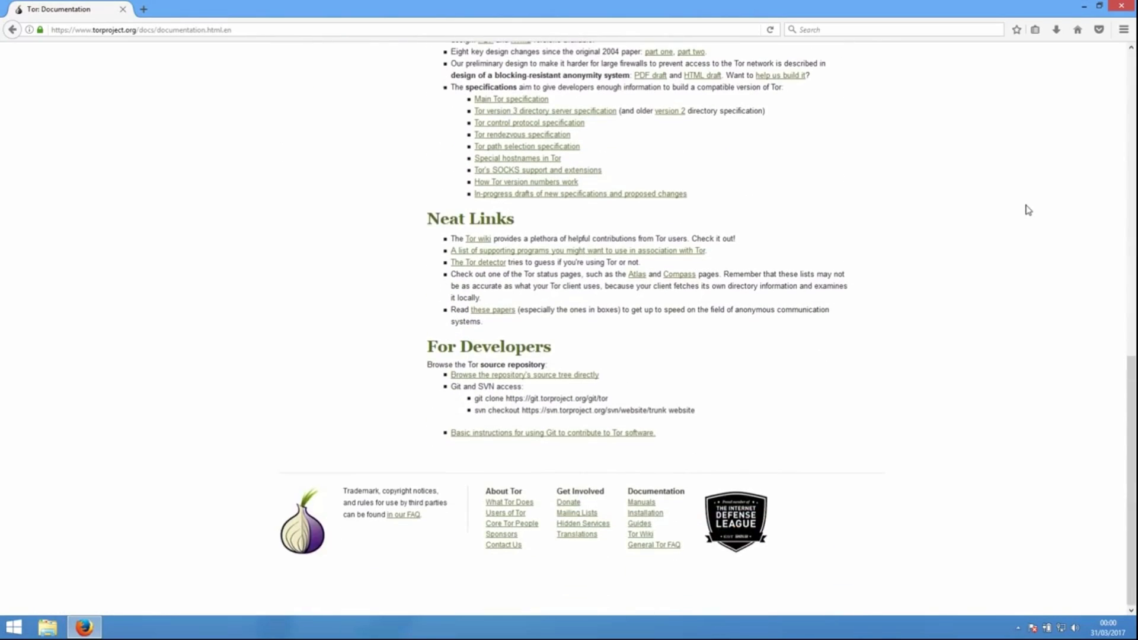